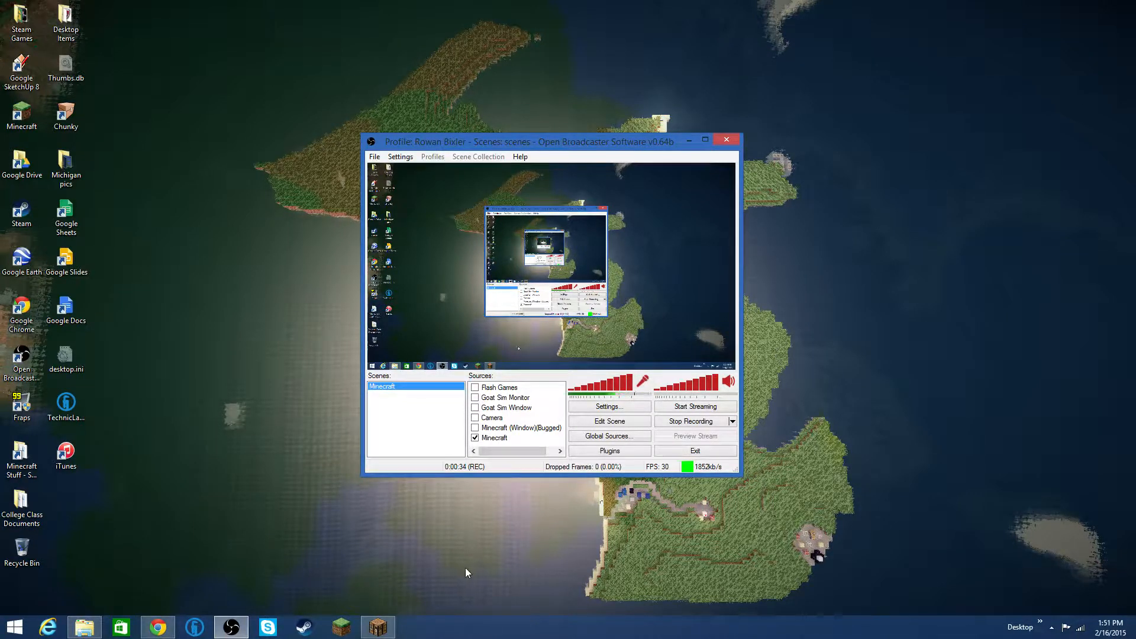
# Switch to Chrome to view the obsproject.com download page, and return to Open Broadcaster Software.
pyautogui.click(170, 634)
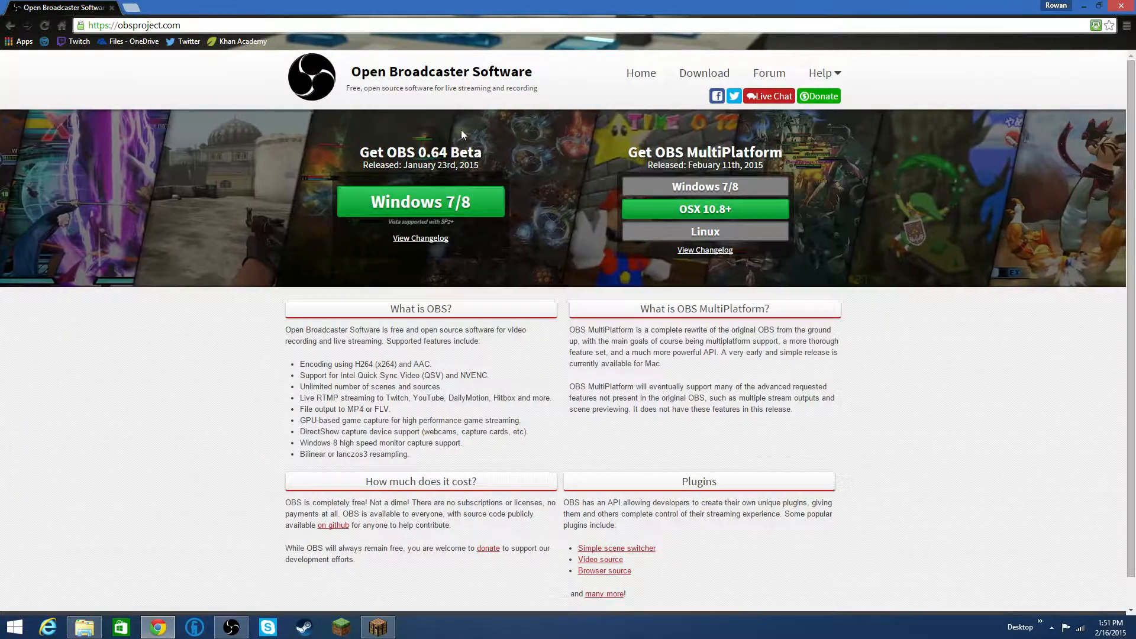
pyautogui.click(173, 624)
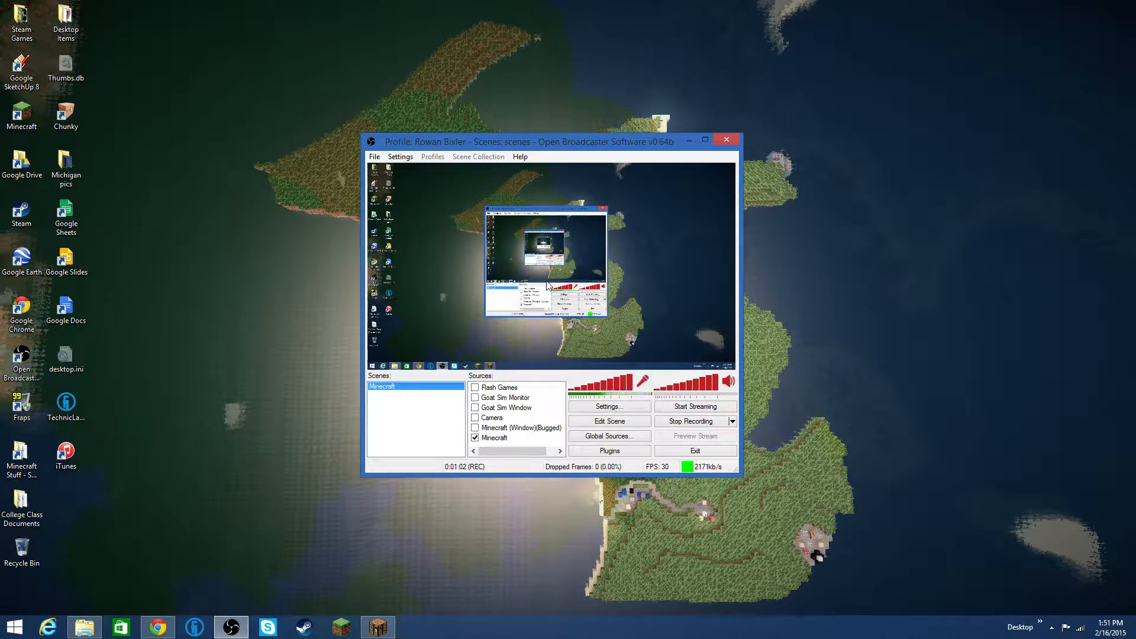
# Open the program settings and browse the Encoding, Broadcast Settings, Video, Audio, Hotkeys, Advanced and Microphone Noise Gate pages.
pyautogui.click(402, 160)
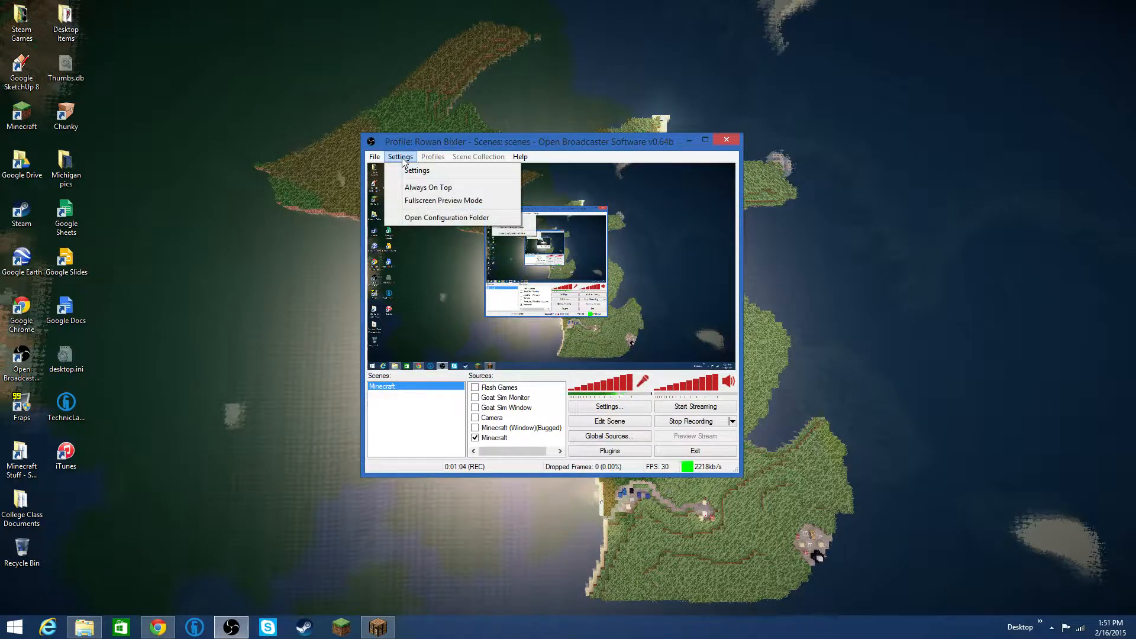
pyautogui.click(420, 172)
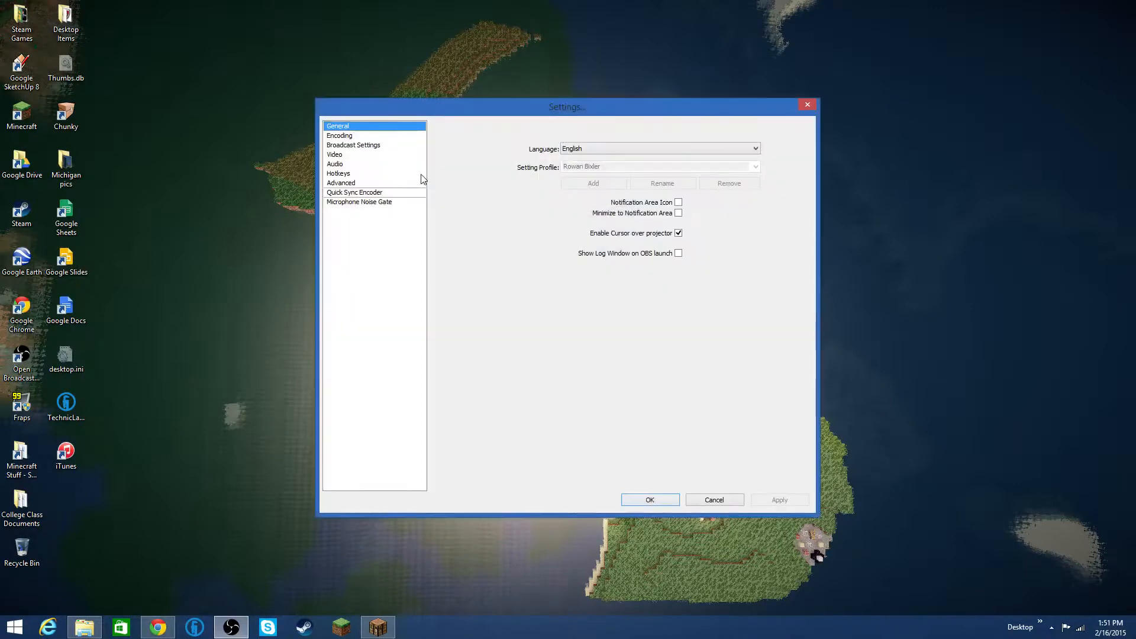
pyautogui.click(347, 137)
pyautogui.click(346, 146)
pyautogui.click(343, 154)
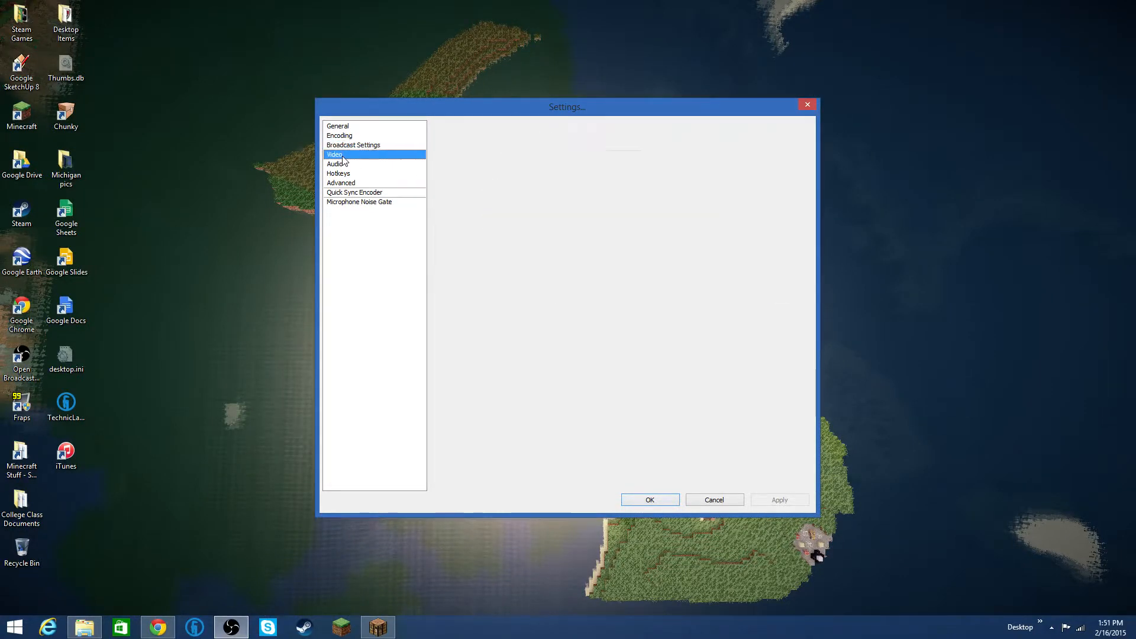
pyautogui.click(342, 165)
pyautogui.click(343, 173)
pyautogui.click(344, 182)
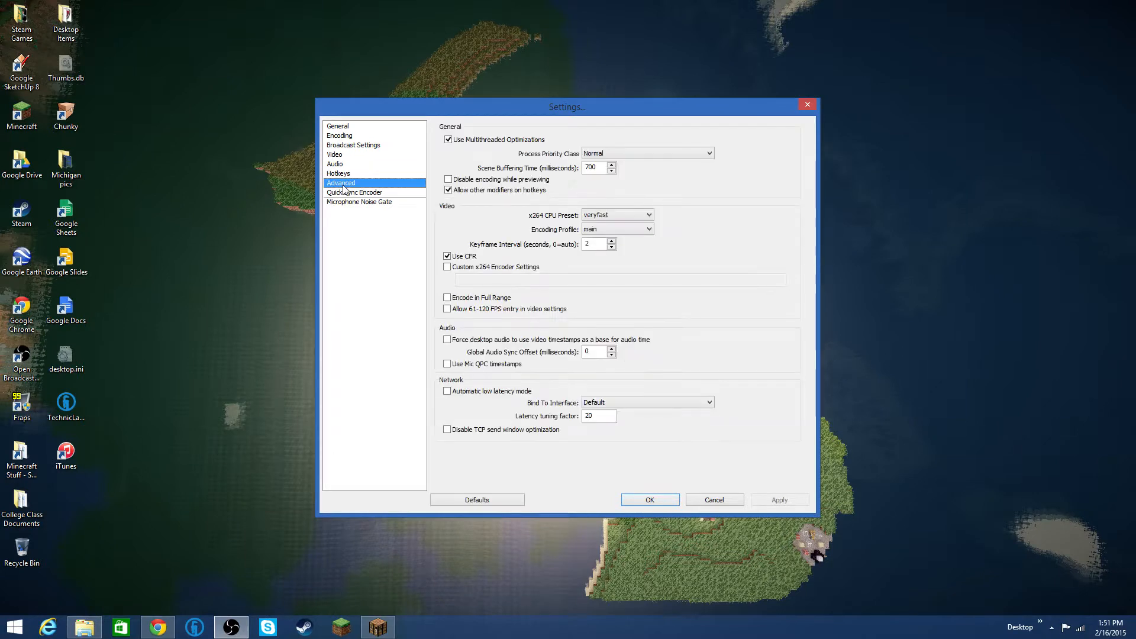
pyautogui.click(348, 202)
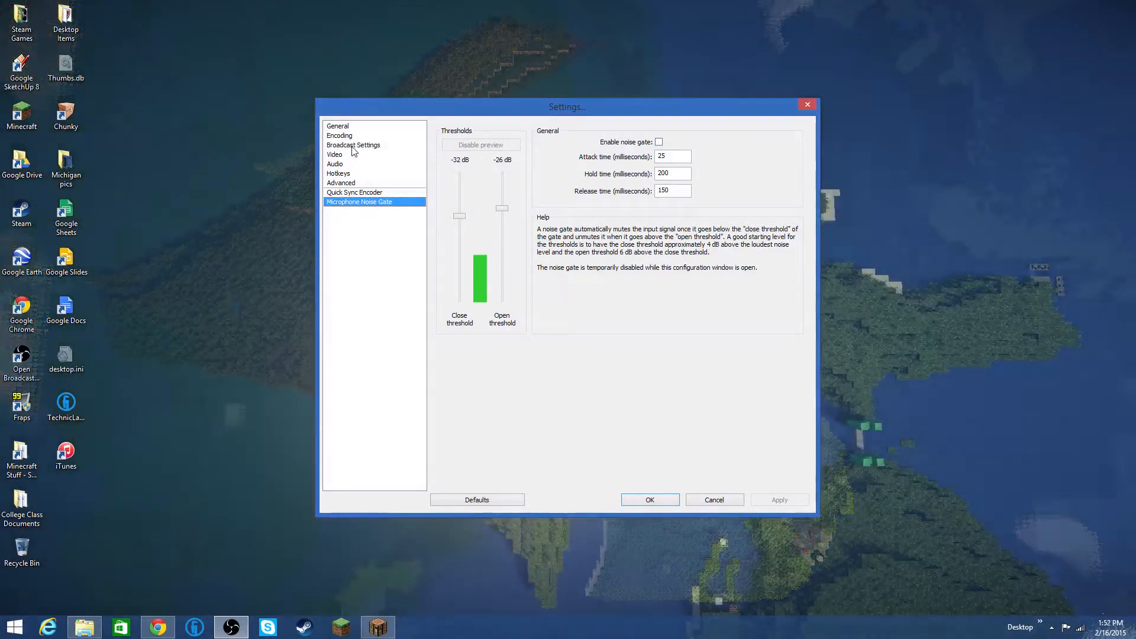
# Examine the broadcast settings, the video resolution and FPS settings, and the audio device settings.
pyautogui.click(353, 148)
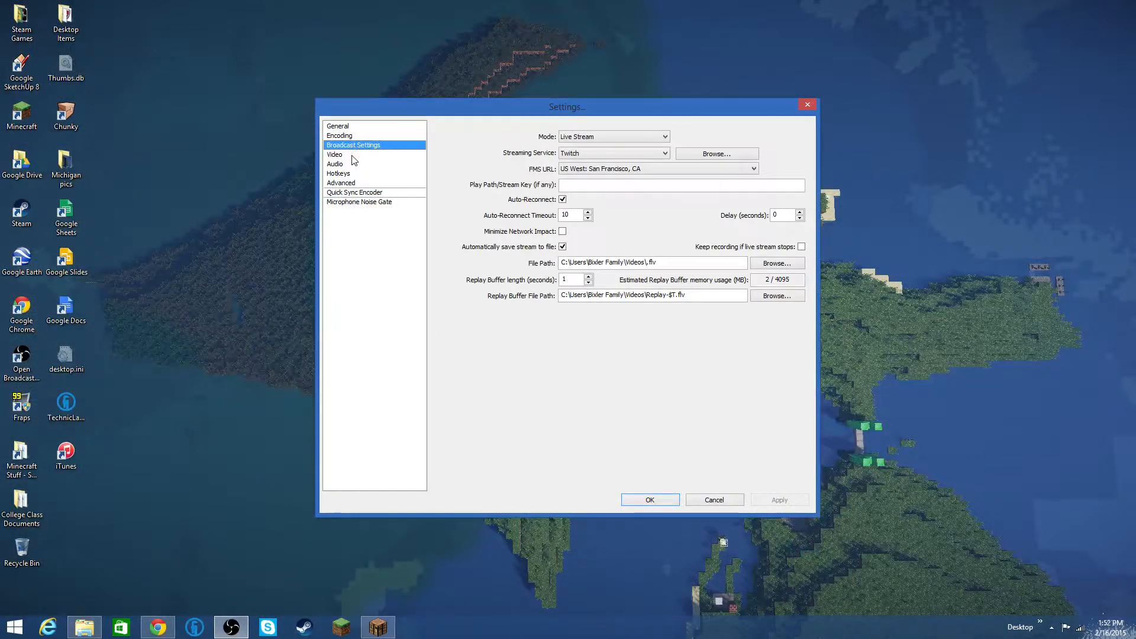
pyautogui.click(354, 157)
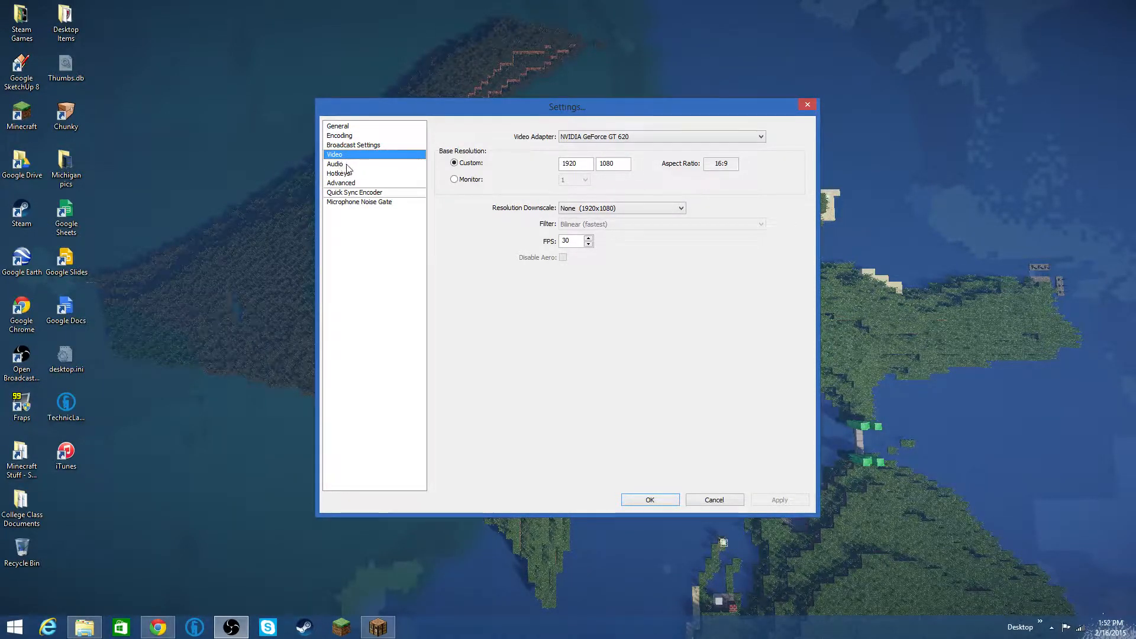
pyautogui.click(340, 165)
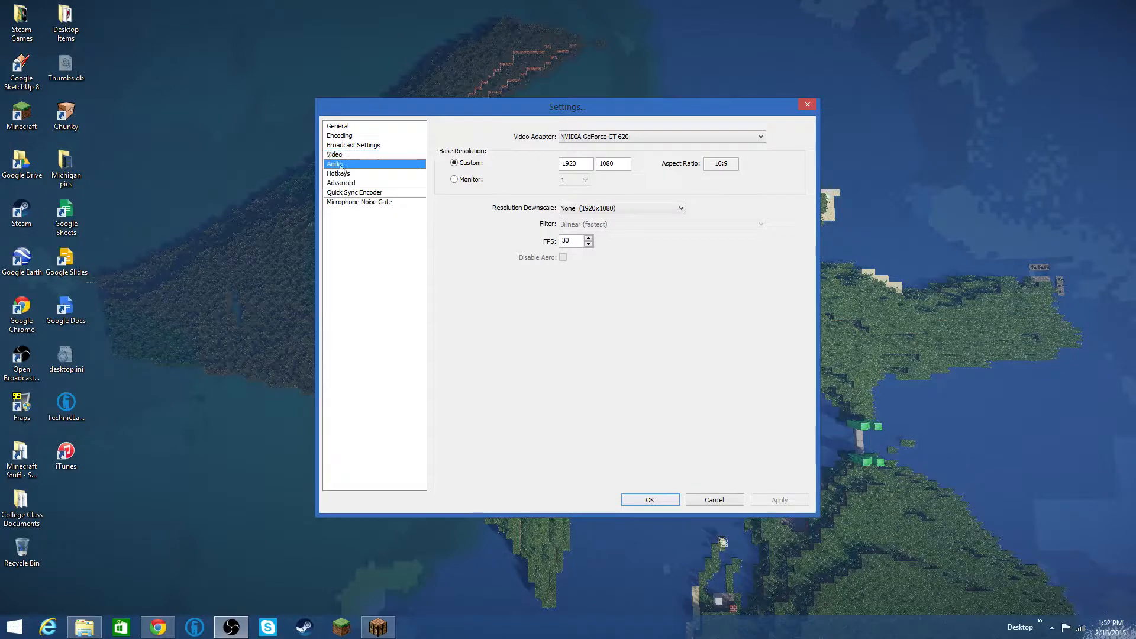
pyautogui.click(351, 156)
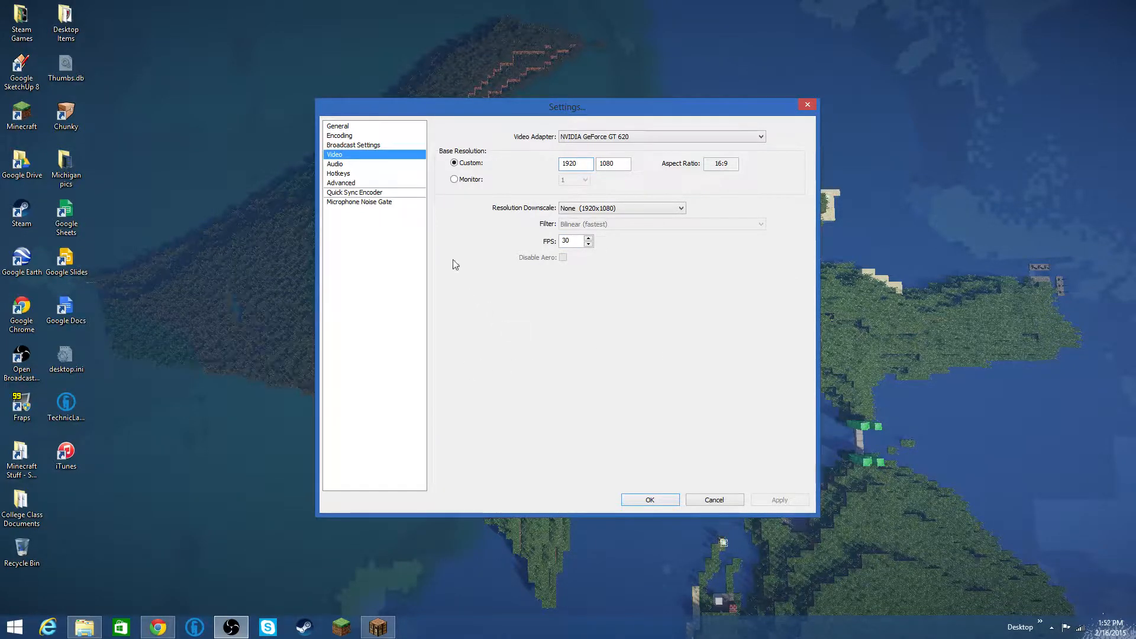
pyautogui.click(351, 165)
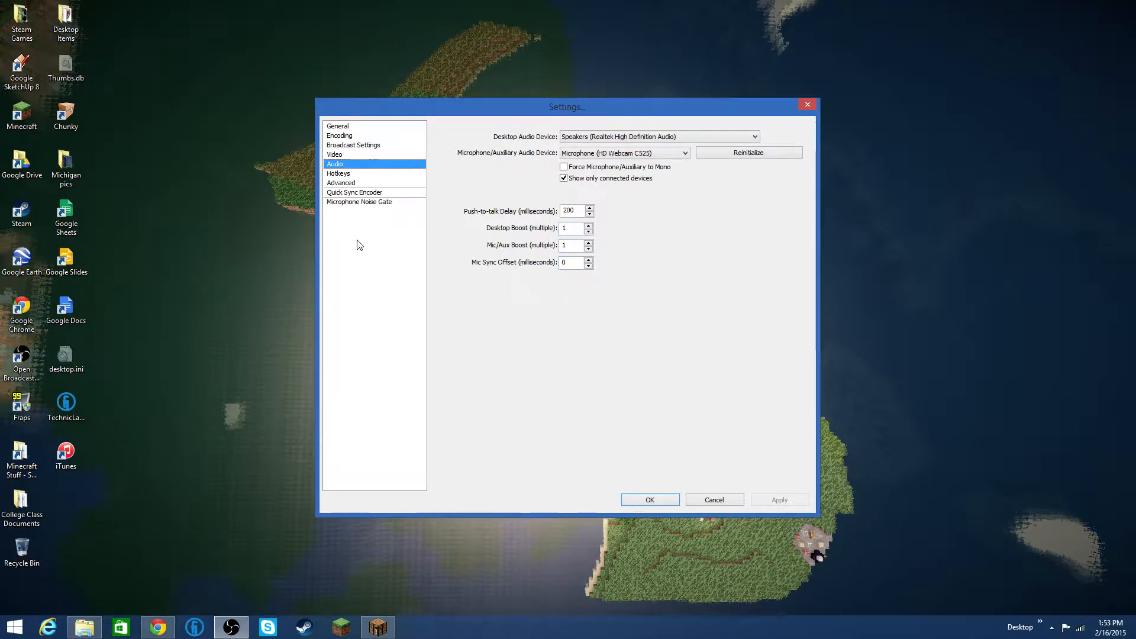
# Review the Hotkeys, Broadcast Settings, Encoding and General pages, and close the settings with OK.
pyautogui.click(349, 174)
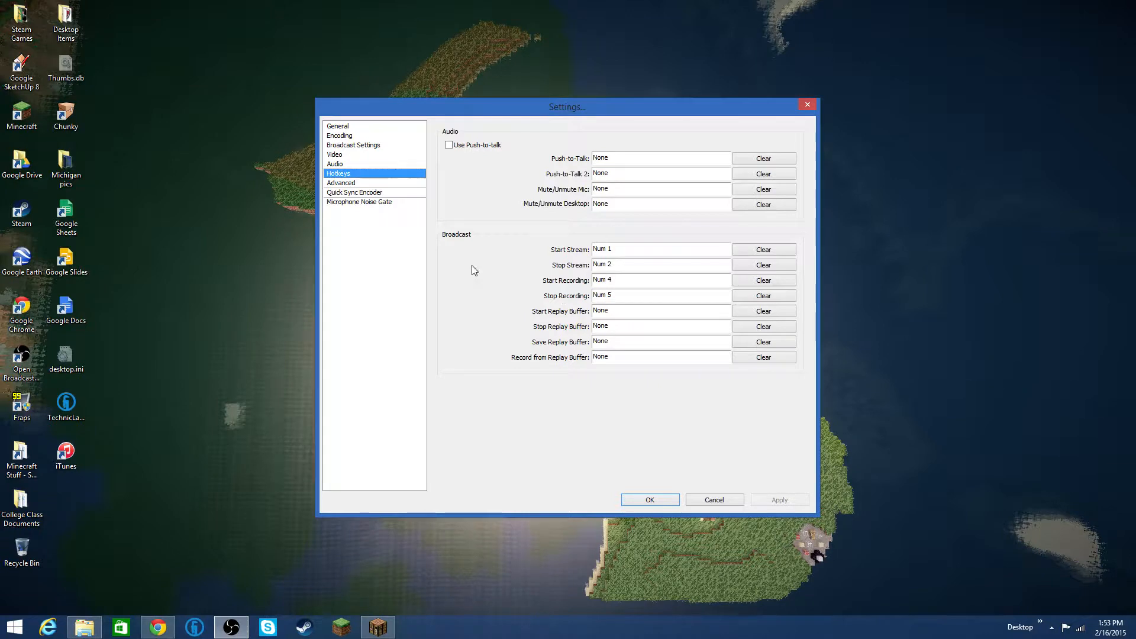
pyautogui.click(351, 146)
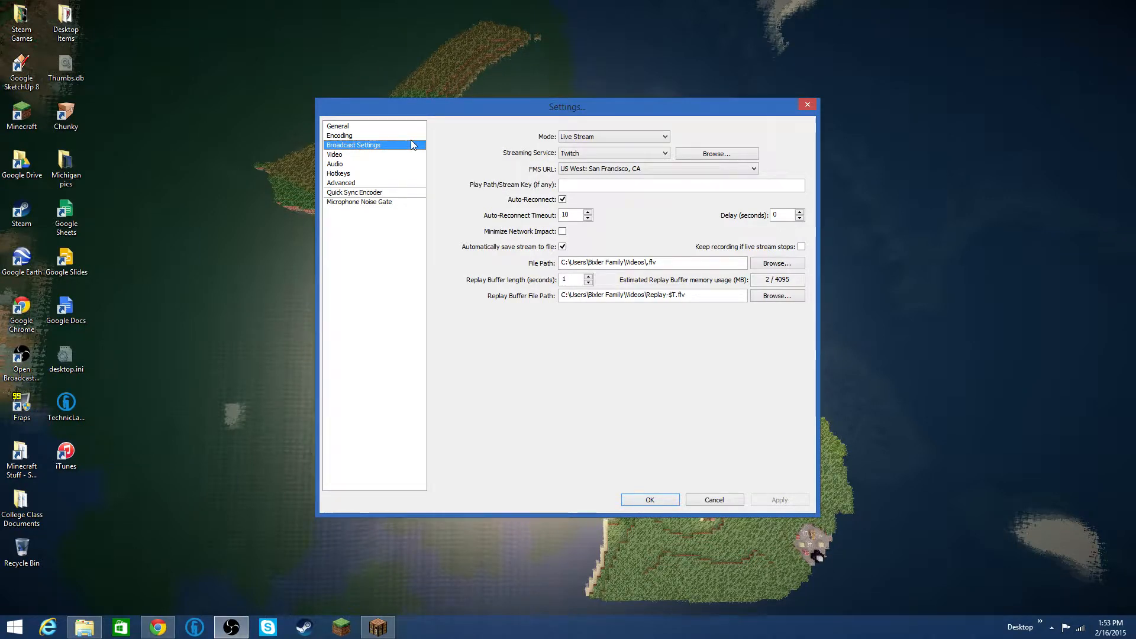
pyautogui.click(339, 136)
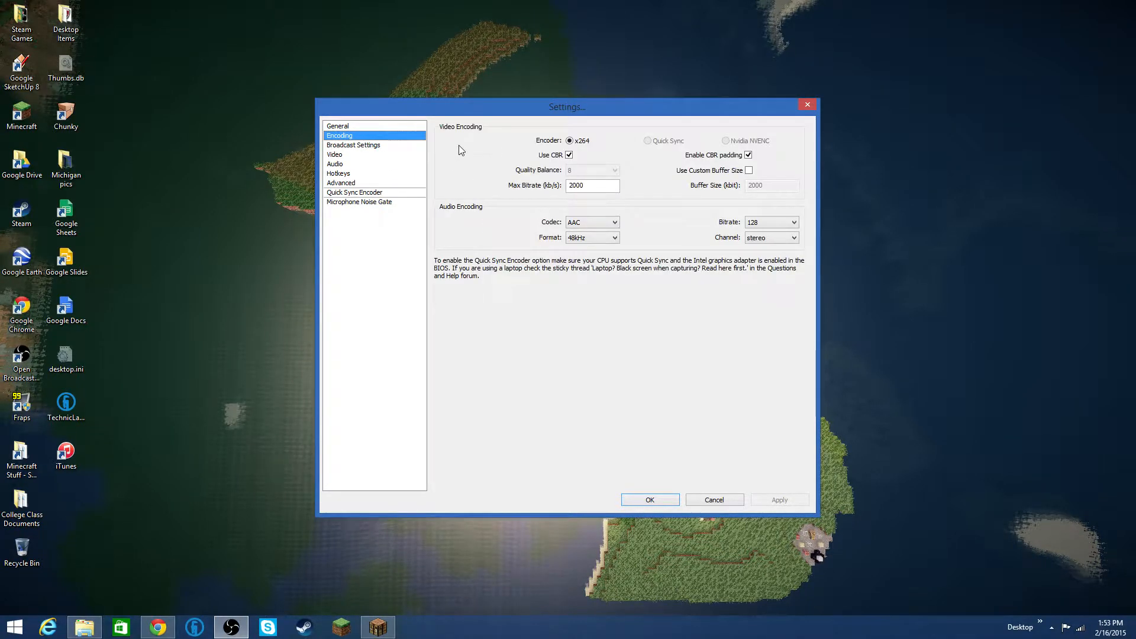
pyautogui.click(376, 128)
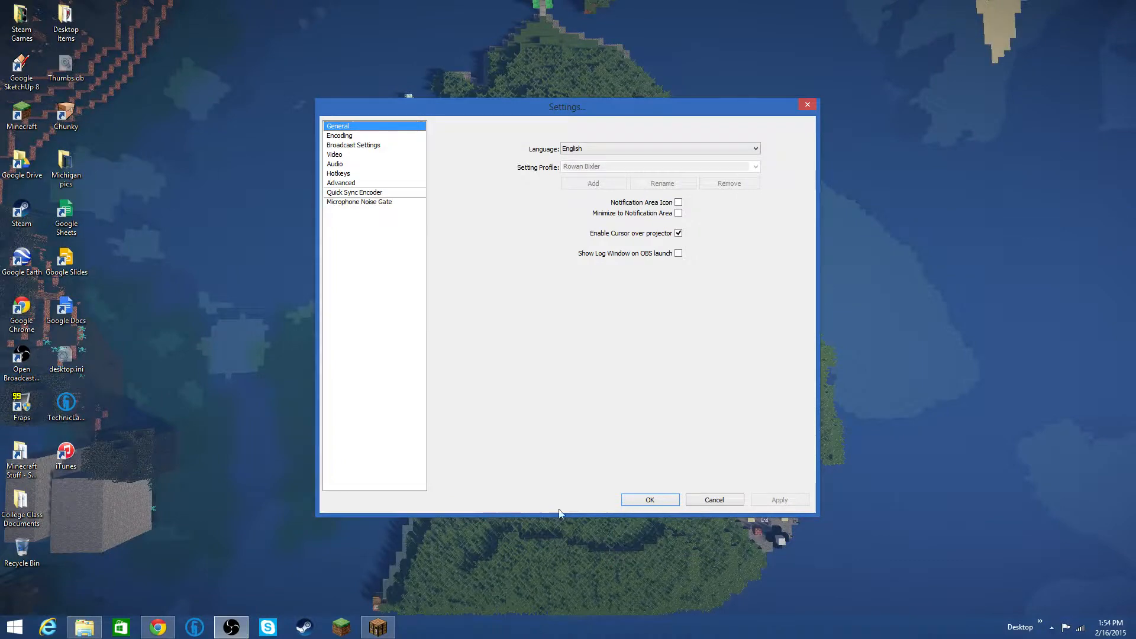
pyautogui.click(650, 501)
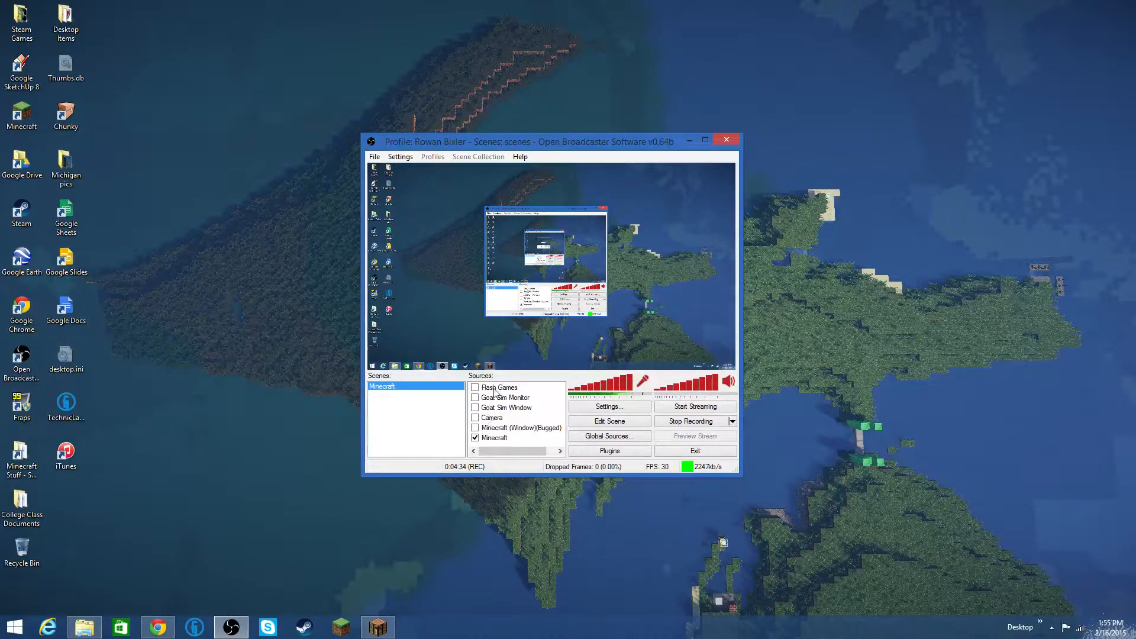
# Open the Camera source's properties, examine its webcam and audio input options, and accept the dialog.
pyautogui.rightClick(496, 440)
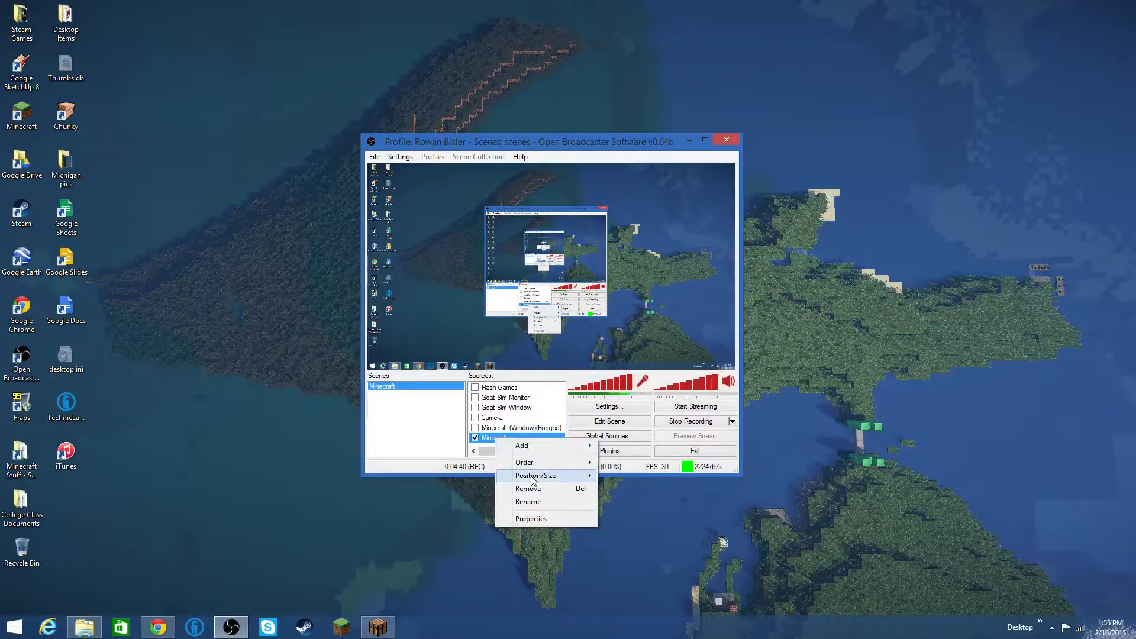
pyautogui.rightClick(493, 419)
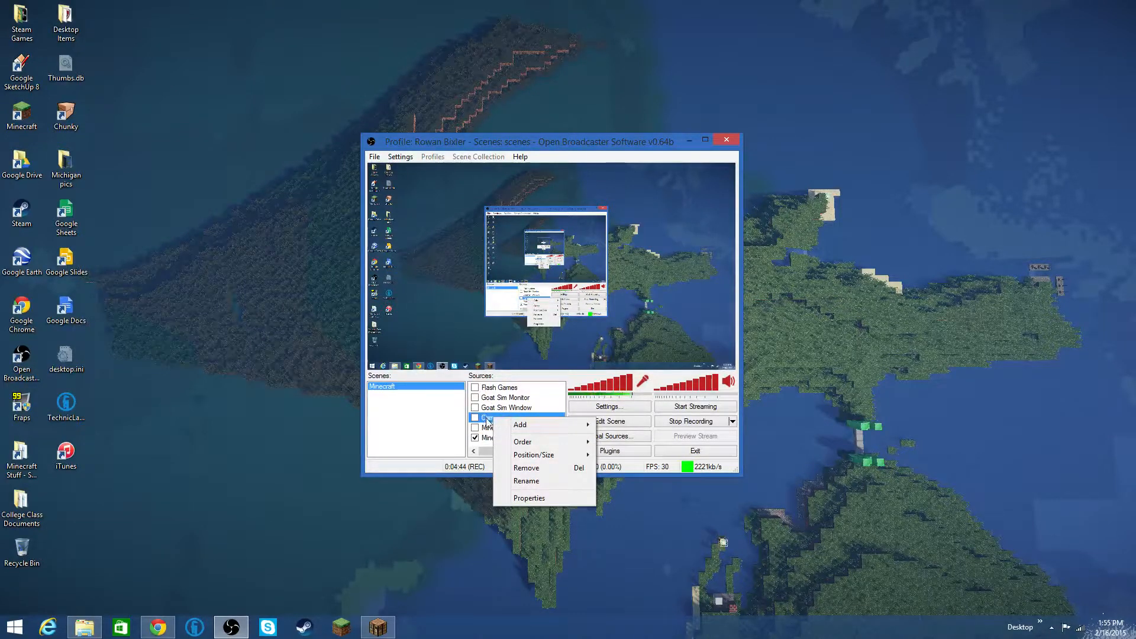
pyautogui.click(486, 420)
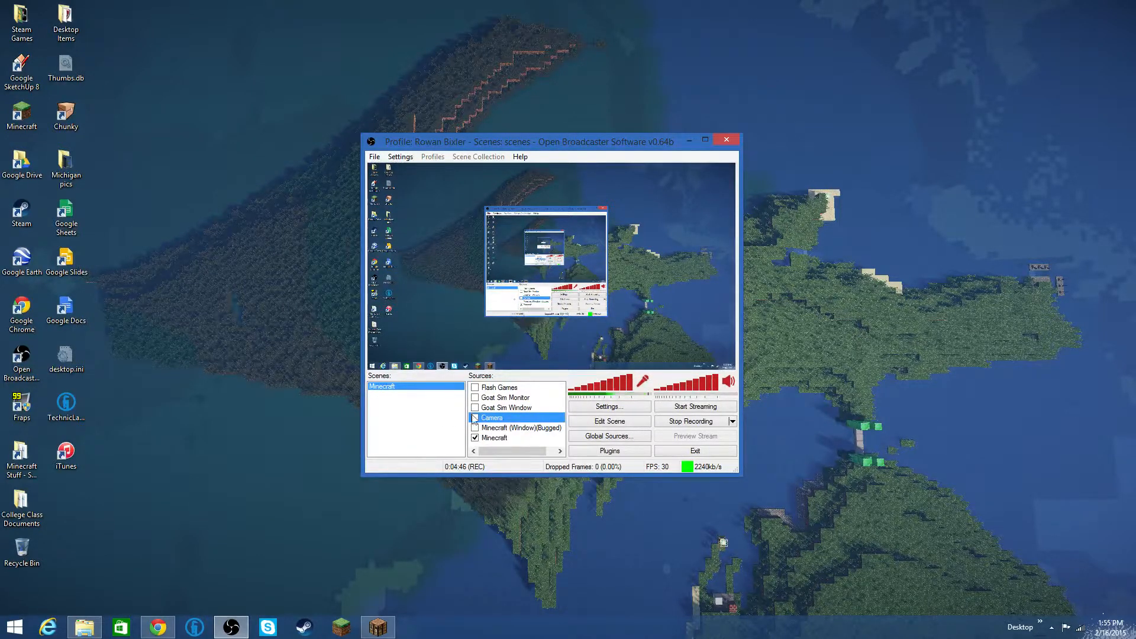
pyautogui.rightClick(505, 420)
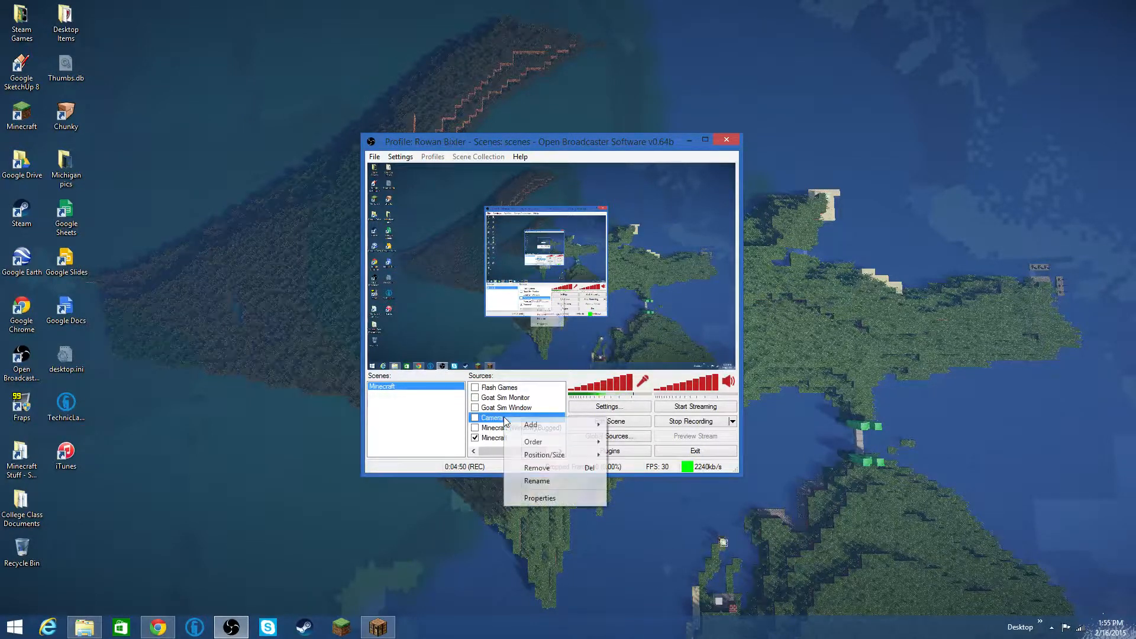
pyautogui.click(539, 499)
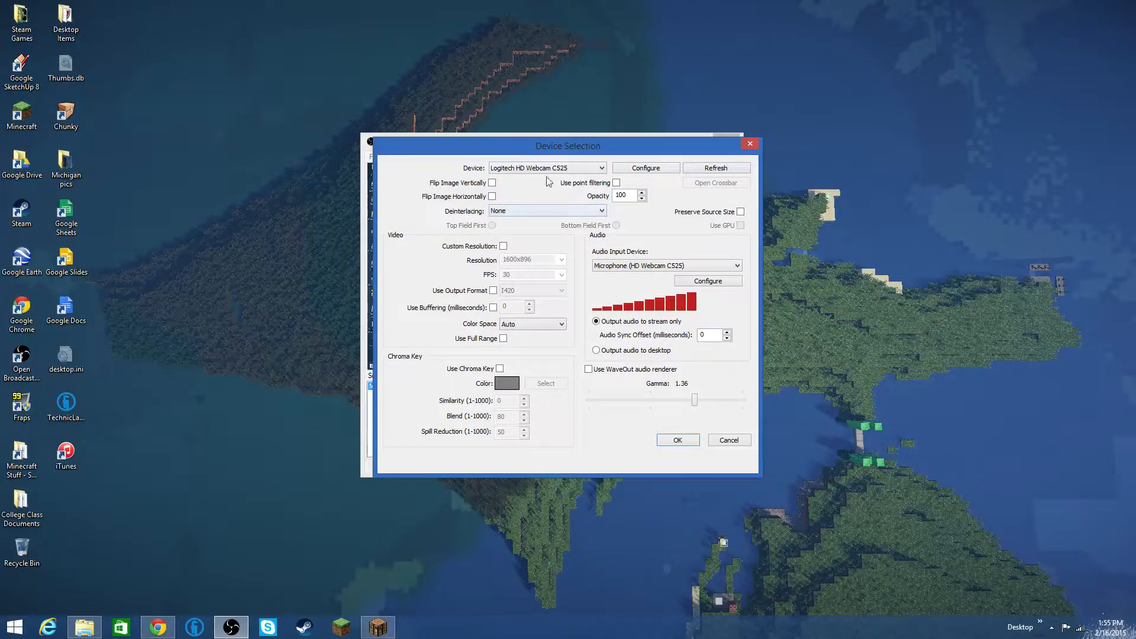
pyautogui.moveTo(568, 151); pyautogui.dragTo(509, 147)
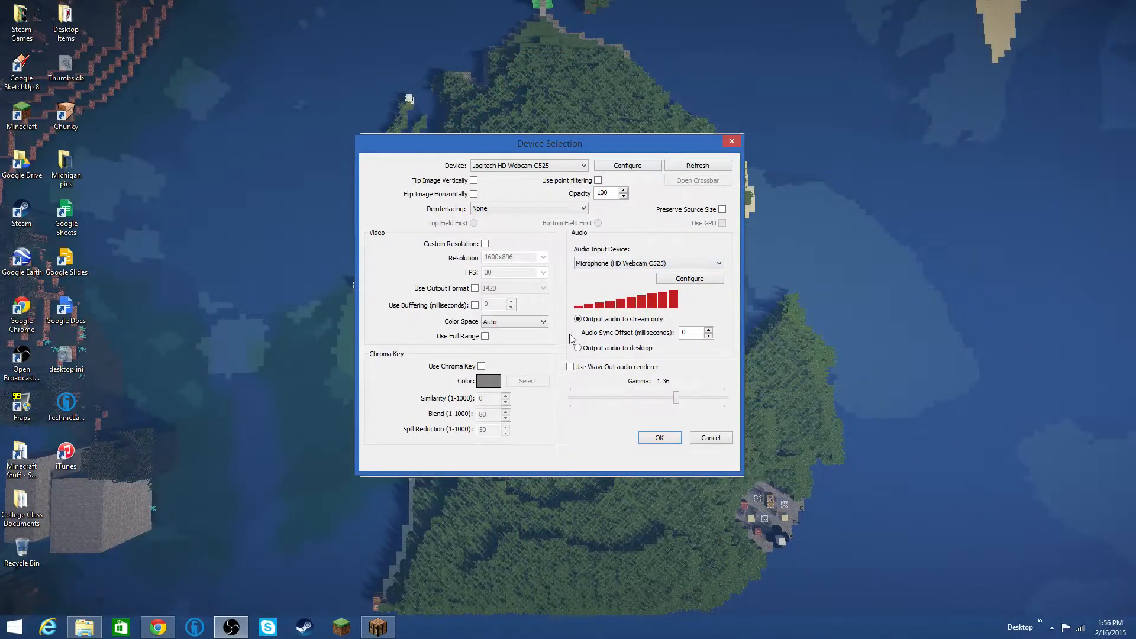
pyautogui.click(662, 438)
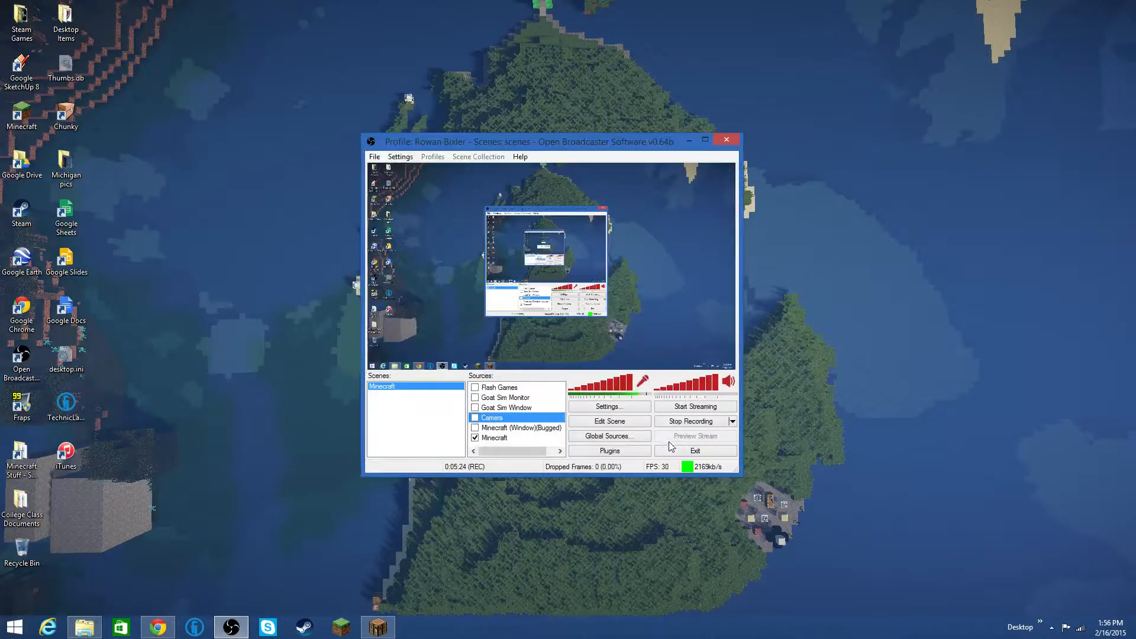
# Examine the Minecraft source's monitor capture properties and accept the dialog.
pyautogui.click(521, 439)
pyautogui.rightClick(521, 439)
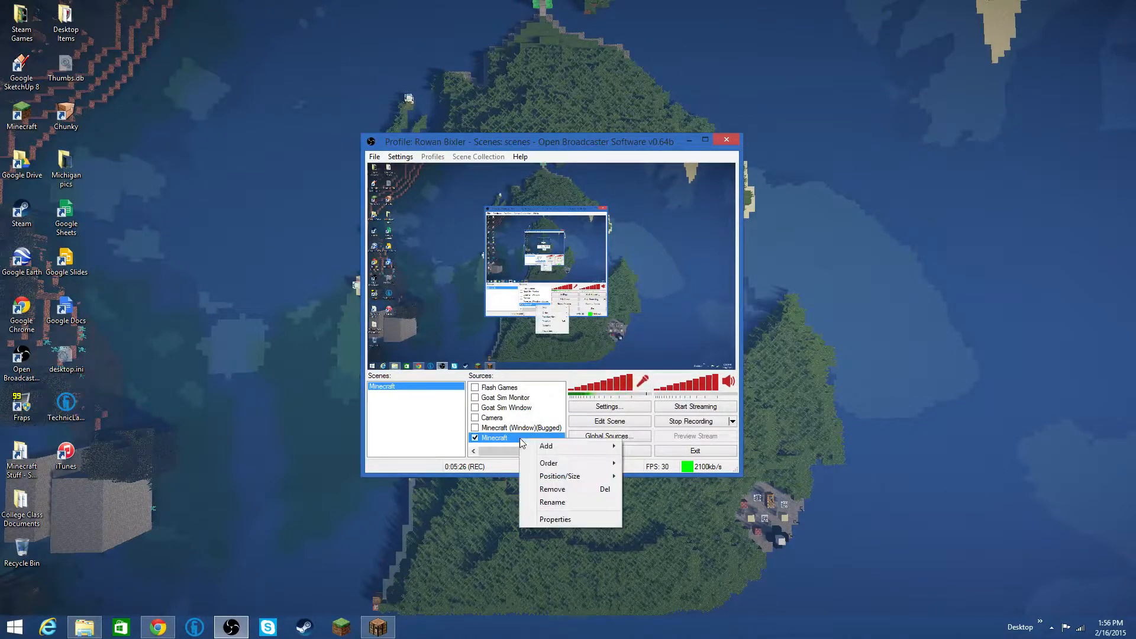
pyautogui.click(564, 522)
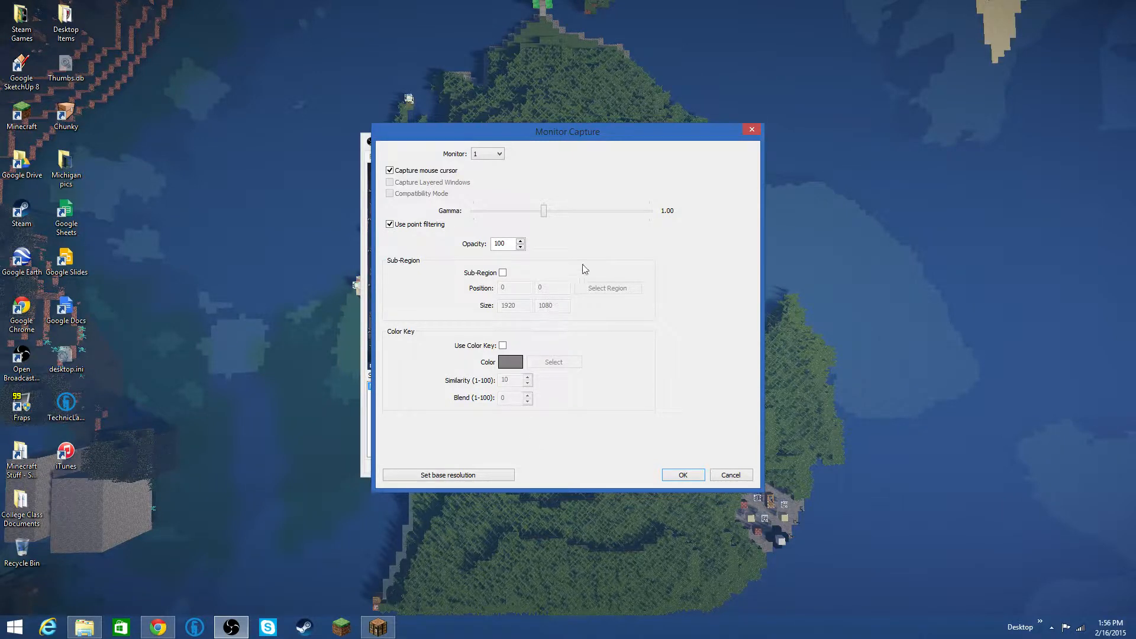
pyautogui.click(682, 474)
# Examine the window capture properties of the Minecraft (Window)(Bugged) source and close them without saving.
pyautogui.rightClick(503, 430)
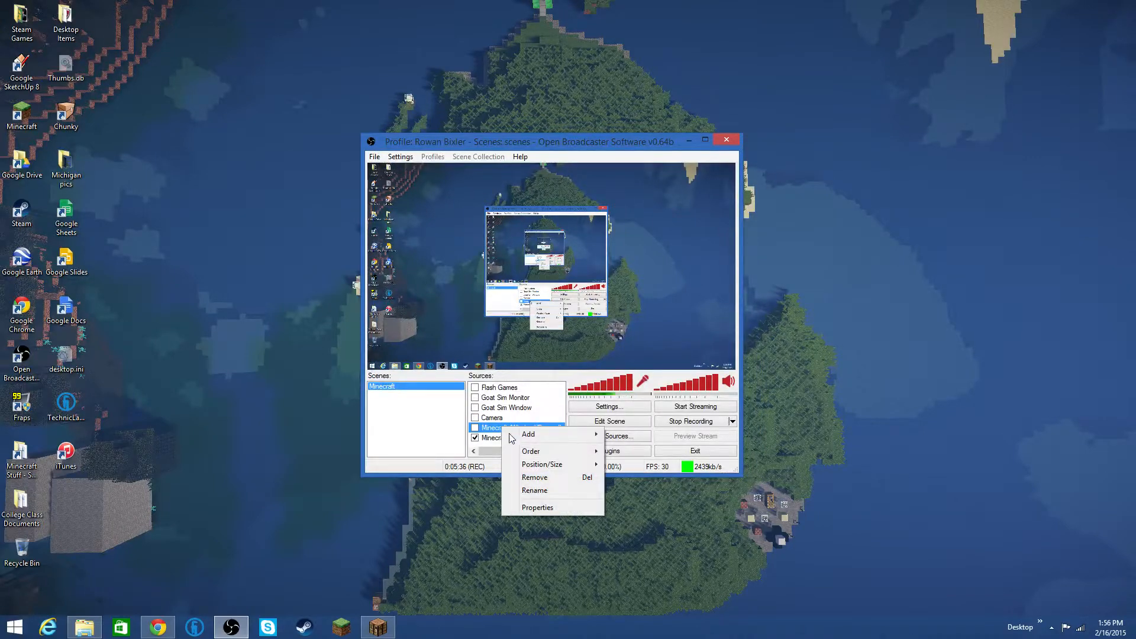
pyautogui.click(554, 506)
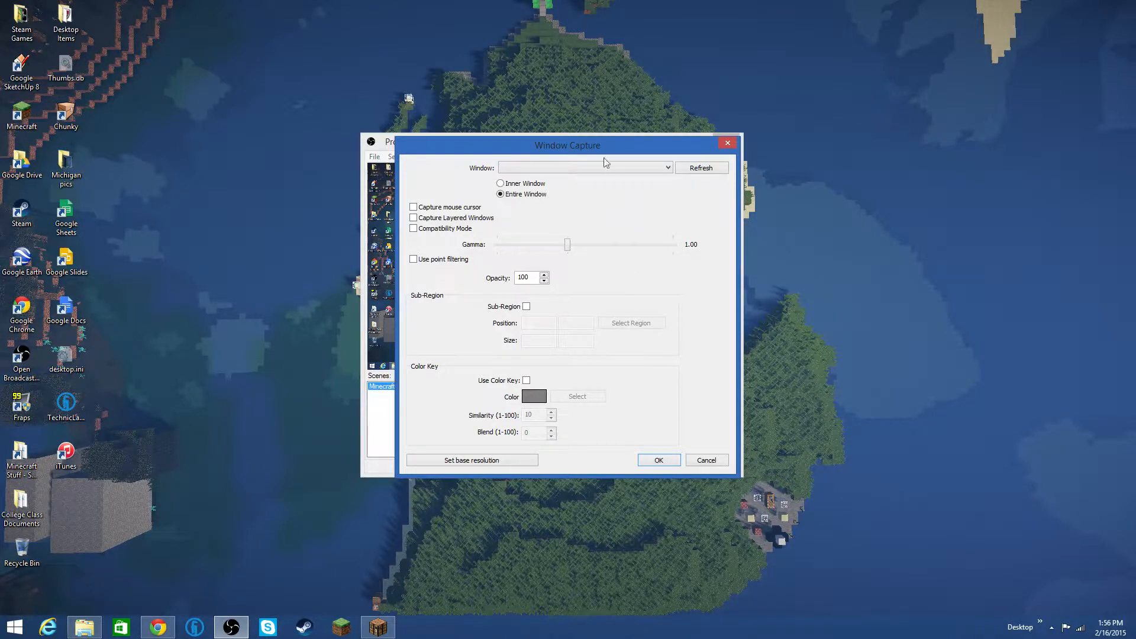
pyautogui.moveTo(601, 145); pyautogui.dragTo(578, 147)
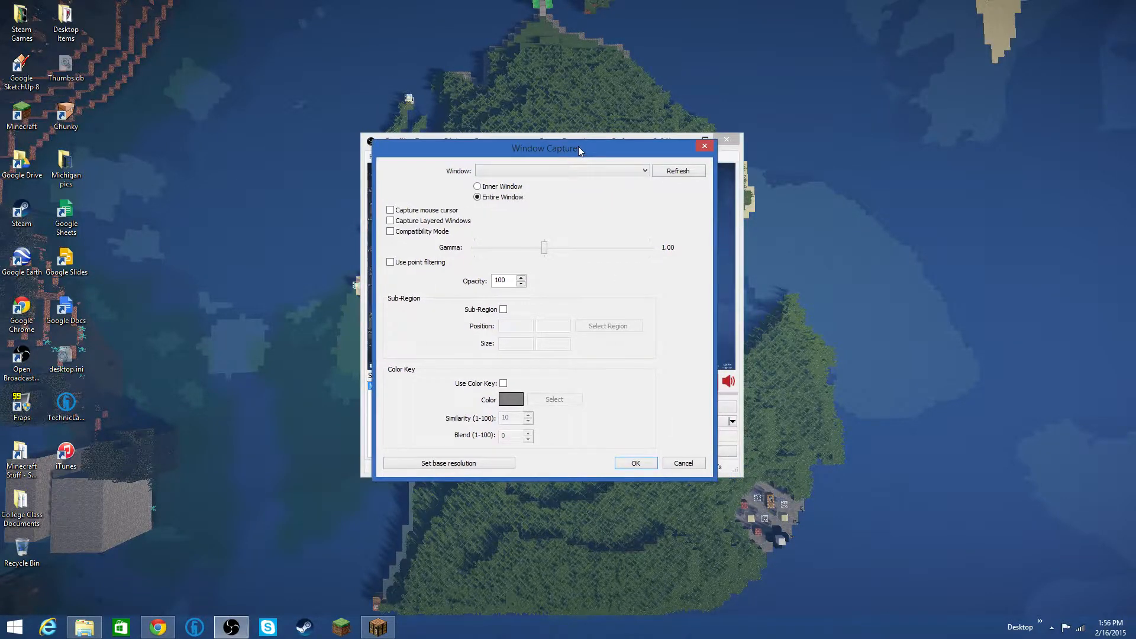
pyautogui.click(705, 148)
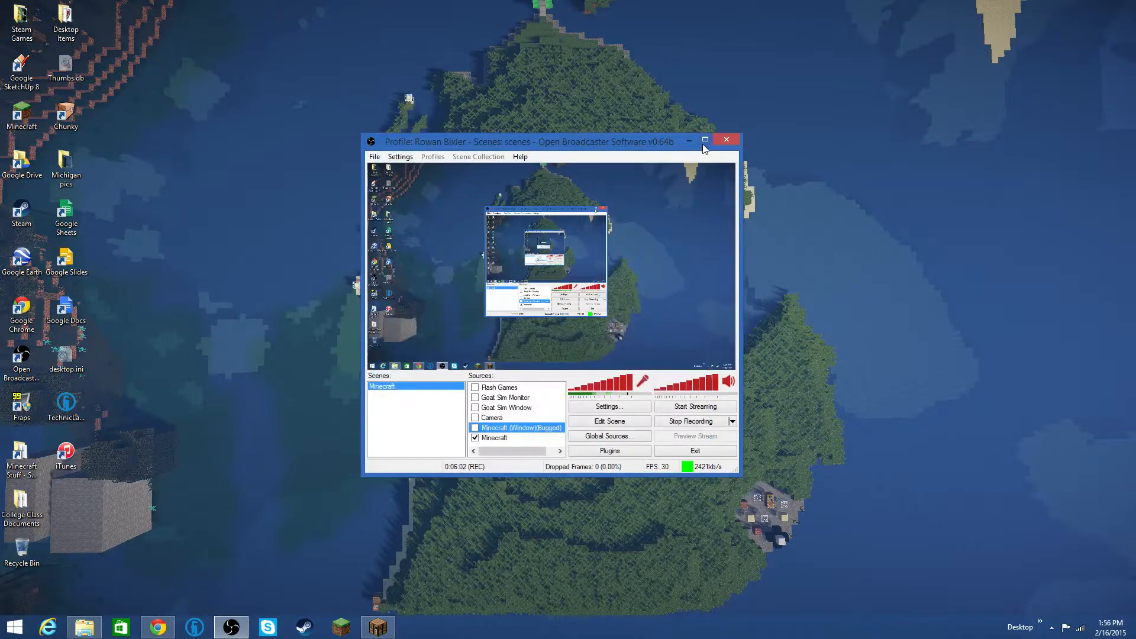
# Examine the Flash Games source's monitor capture properties, including the monitor selection, and accept the dialog.
pyautogui.rightClick(515, 389)
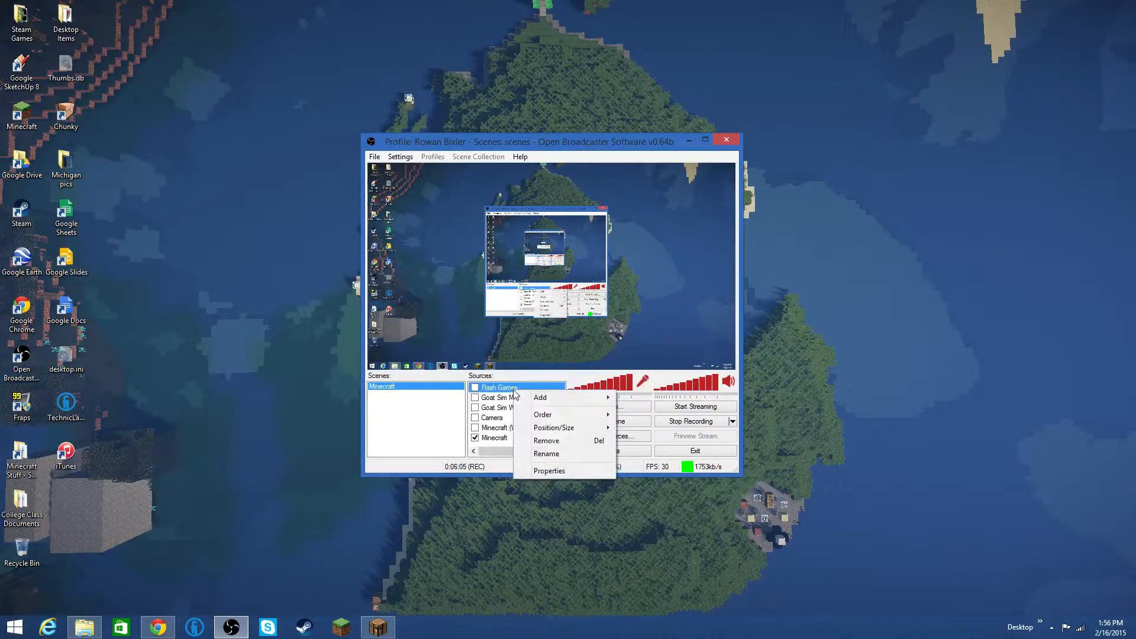
pyautogui.click(563, 468)
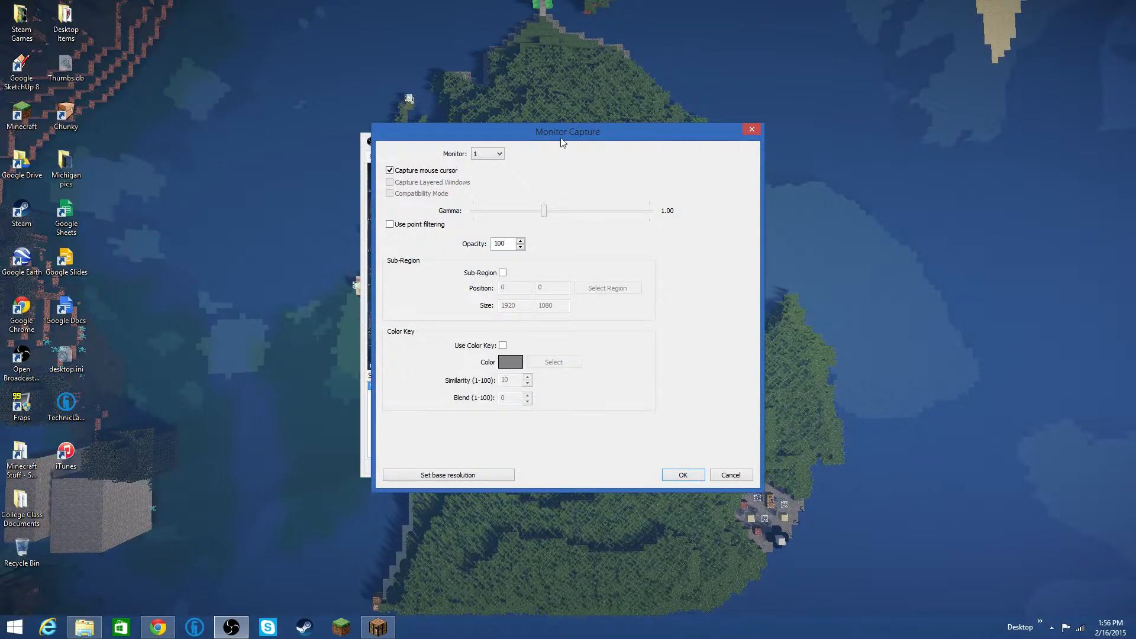
pyautogui.moveTo(564, 137)
pyautogui.mouseDown()
pyautogui.moveTo(600, 141)
pyautogui.moveTo(546, 142)
pyautogui.mouseUp()
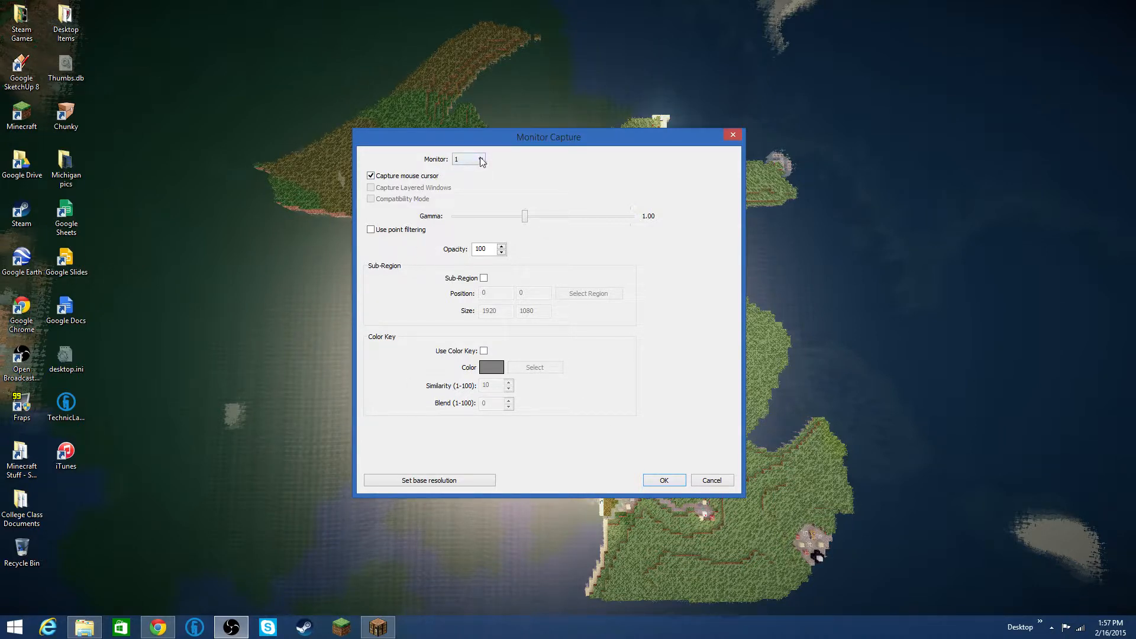
pyautogui.click(659, 480)
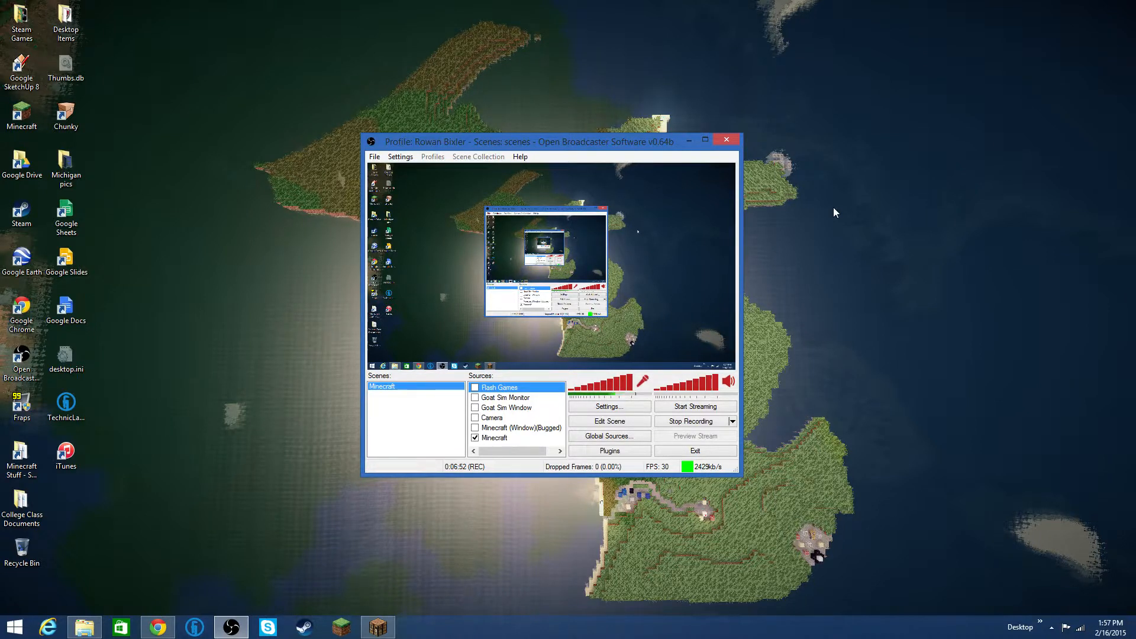
# Open the program settings and examine the video resolution, downscale and FPS options along with the audio device options.
pyautogui.click(400, 157)
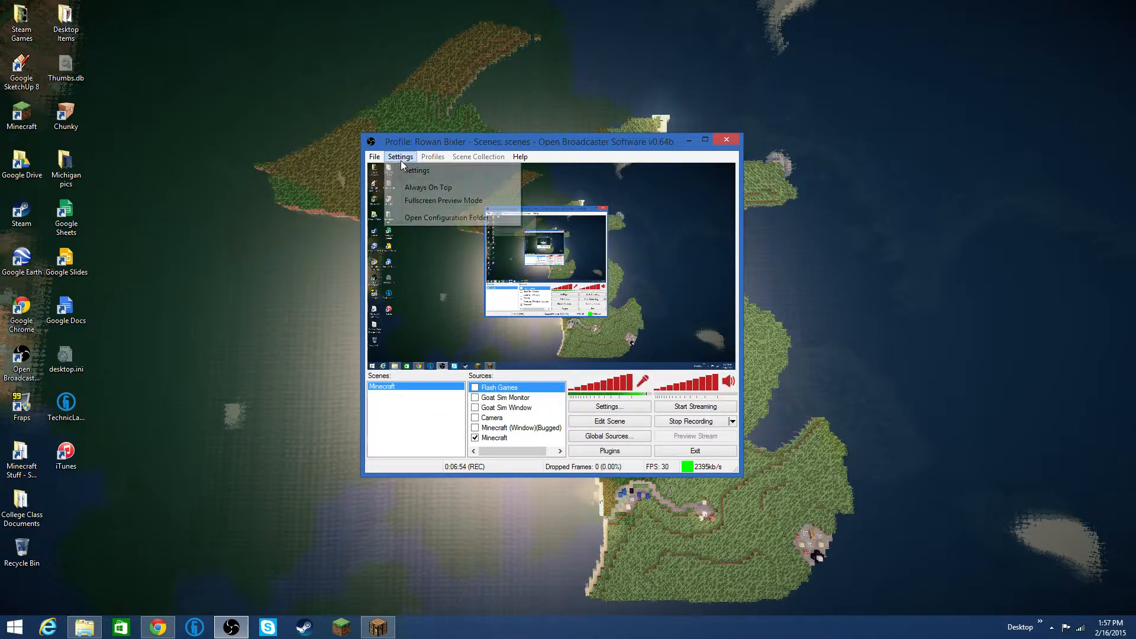
pyautogui.click(409, 168)
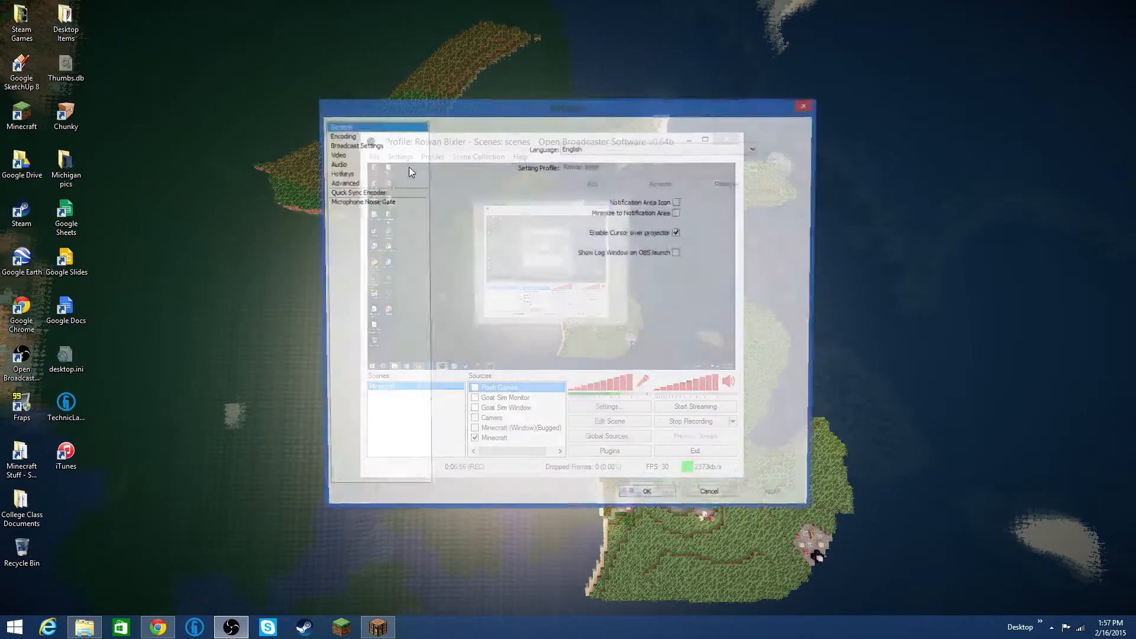
pyautogui.click(355, 157)
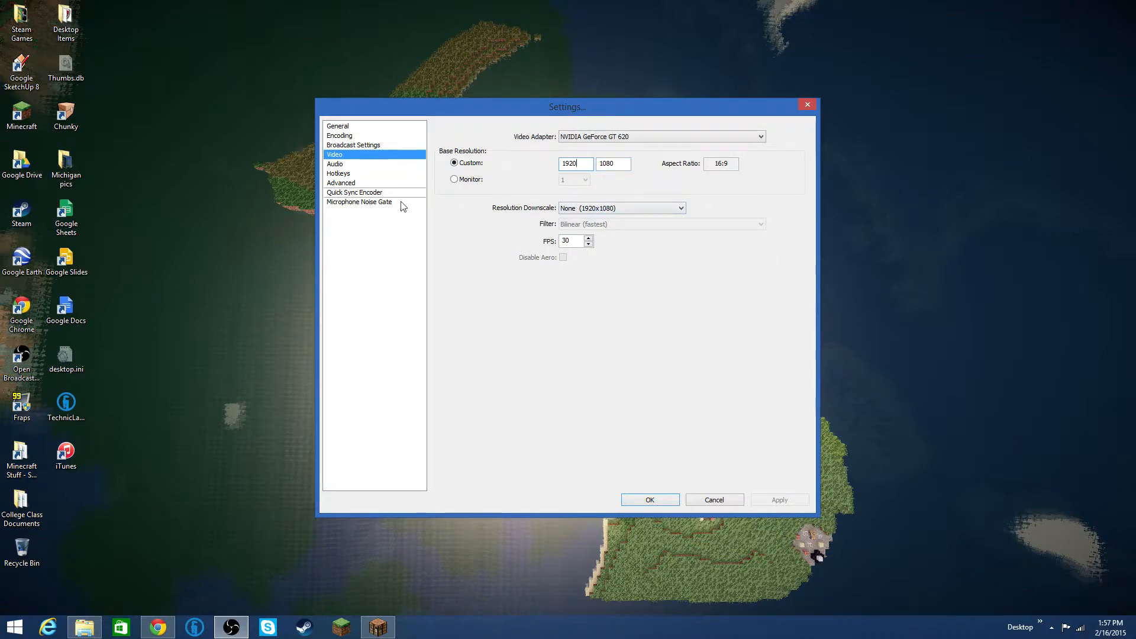
pyautogui.click(343, 164)
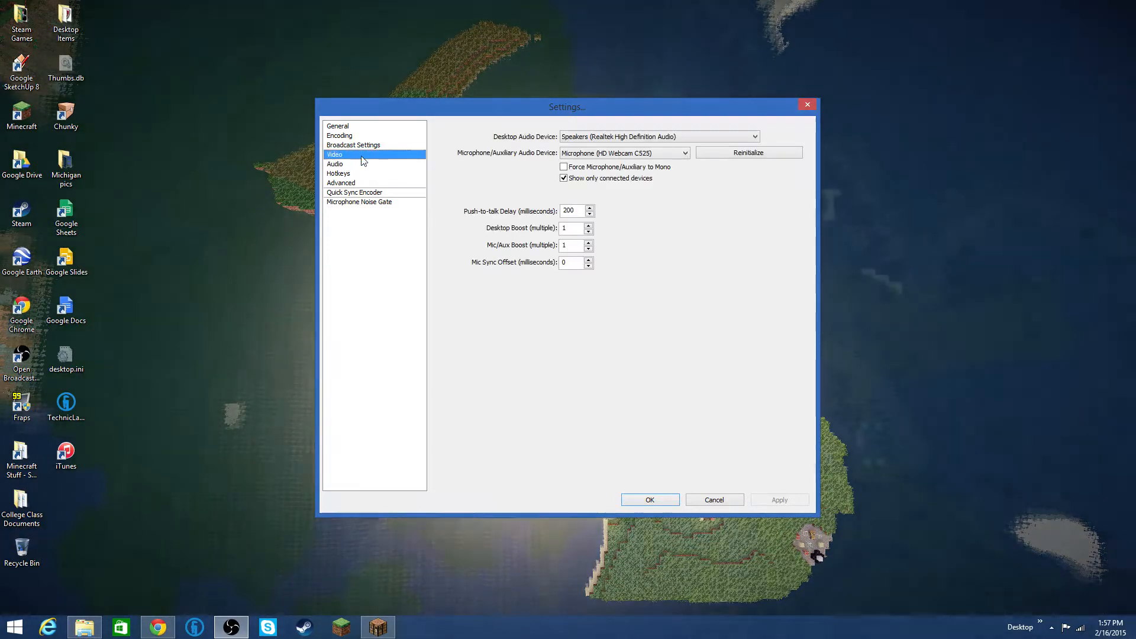
pyautogui.click(337, 155)
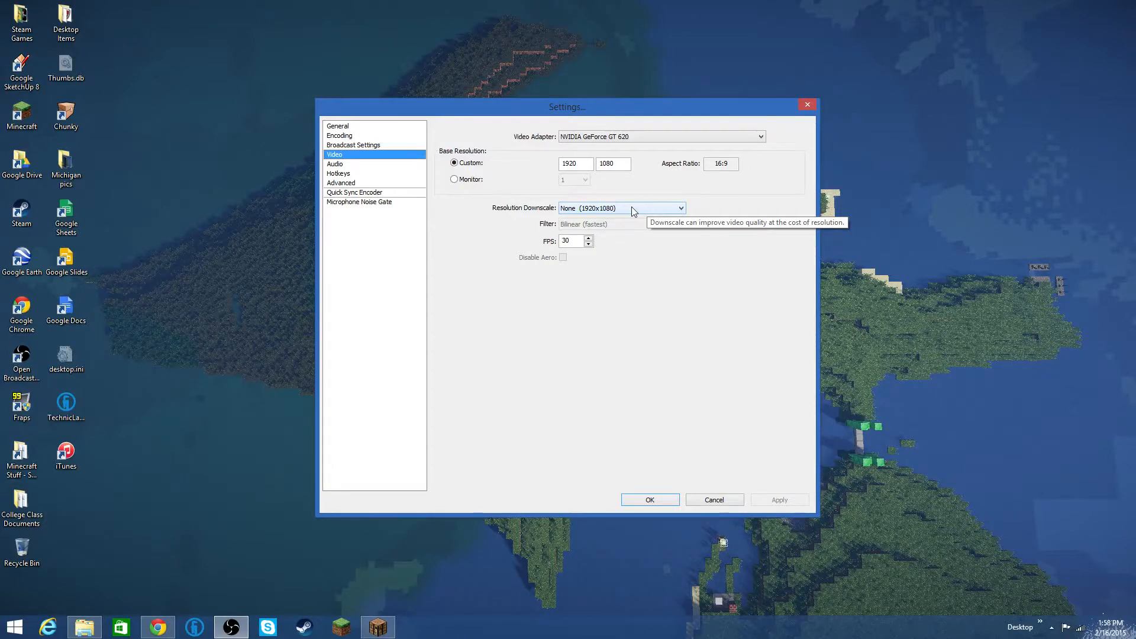
pyautogui.click(335, 164)
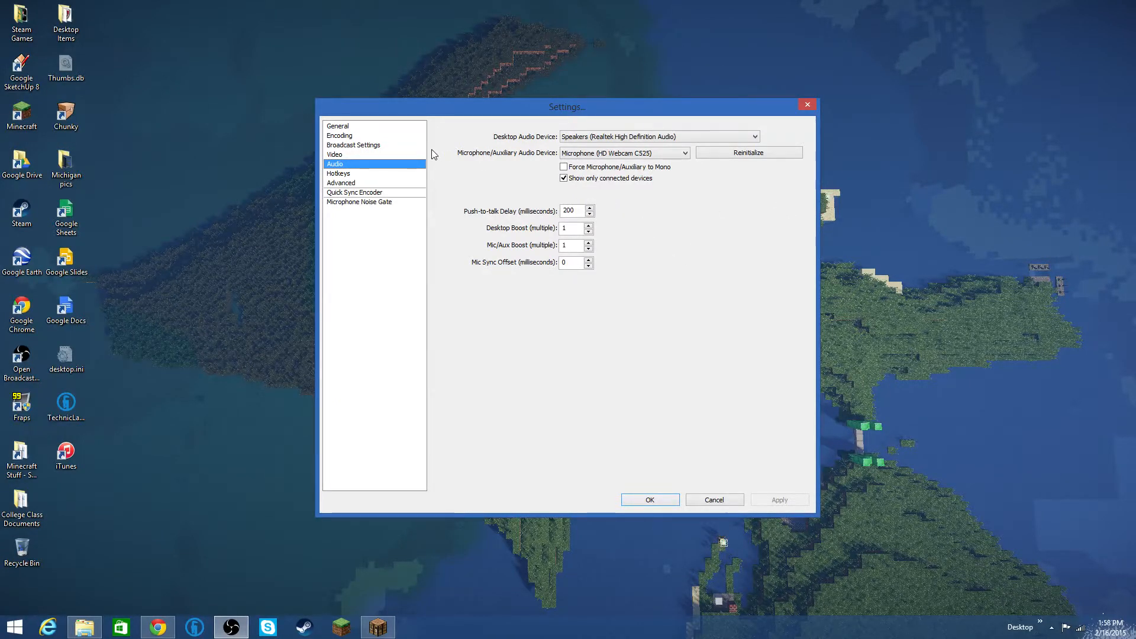
# Review the general, encoding, audio and advanced settings pages, return to the general page and accept the settings dialog.
pyautogui.click(348, 126)
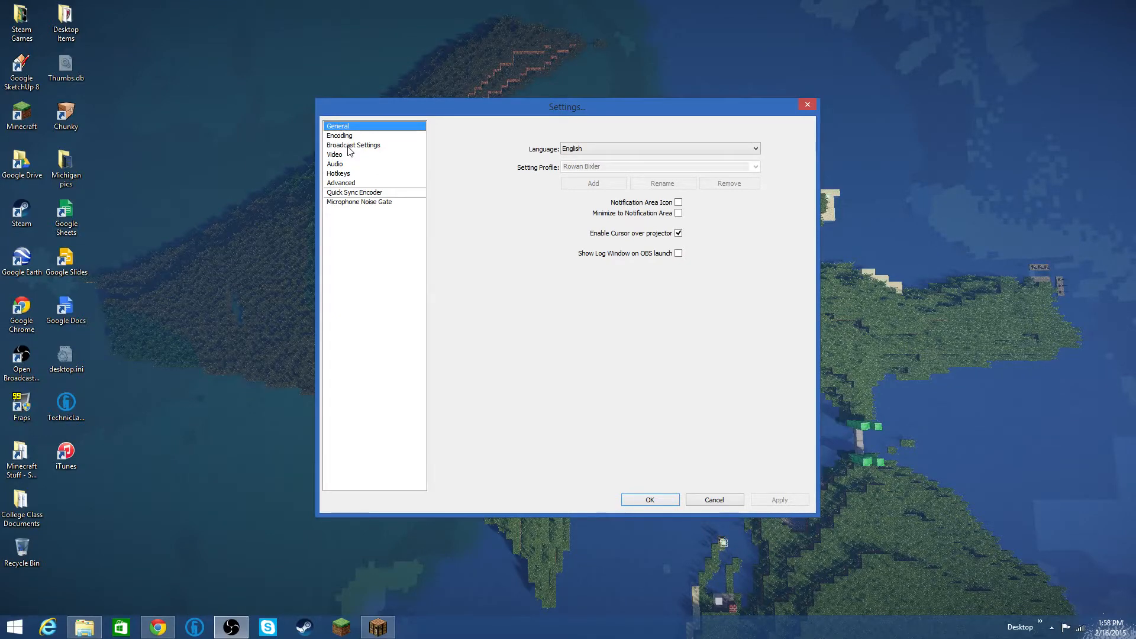
pyautogui.click(347, 137)
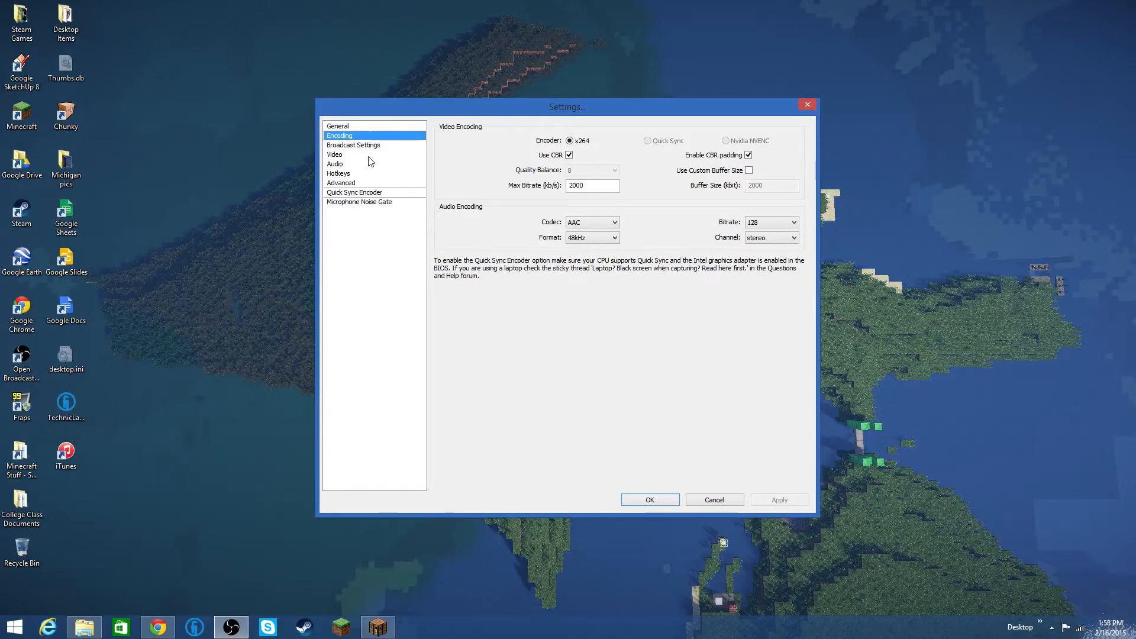
pyautogui.press('Down')
pyautogui.press('Down')
pyautogui.press('Down')
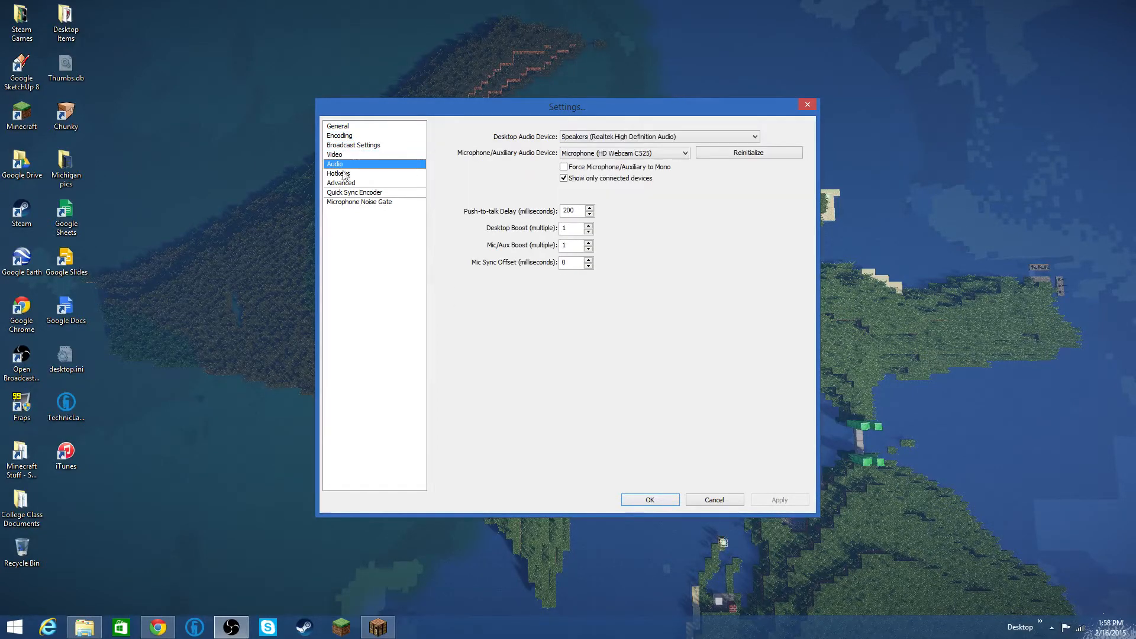
pyautogui.press('Down')
pyautogui.press('Down')
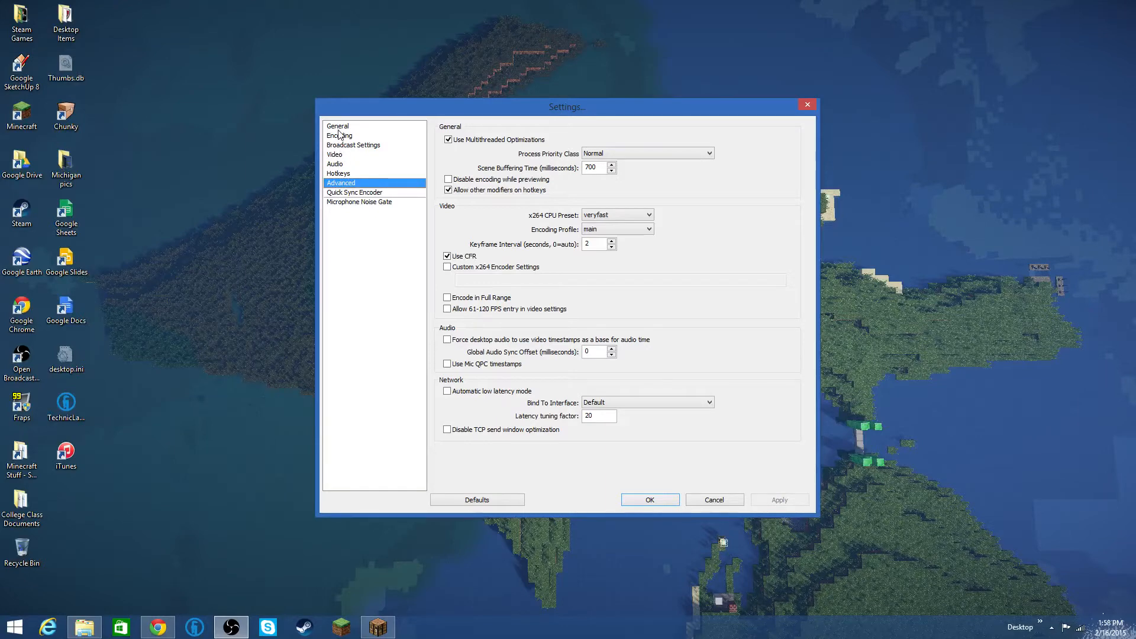
pyautogui.click(339, 128)
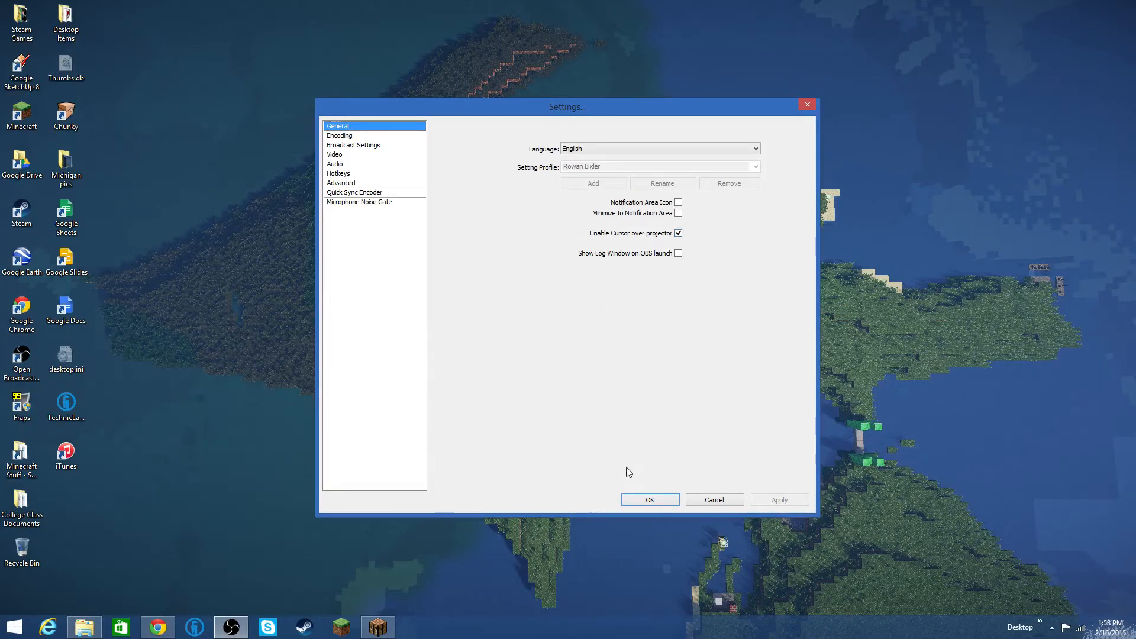
pyautogui.click(669, 502)
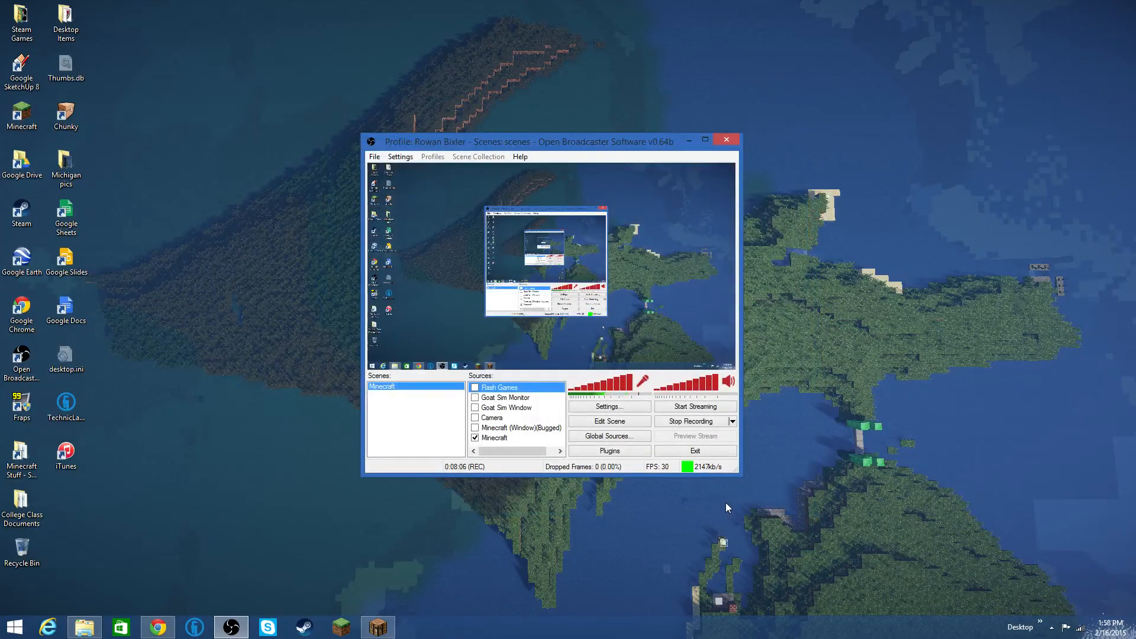